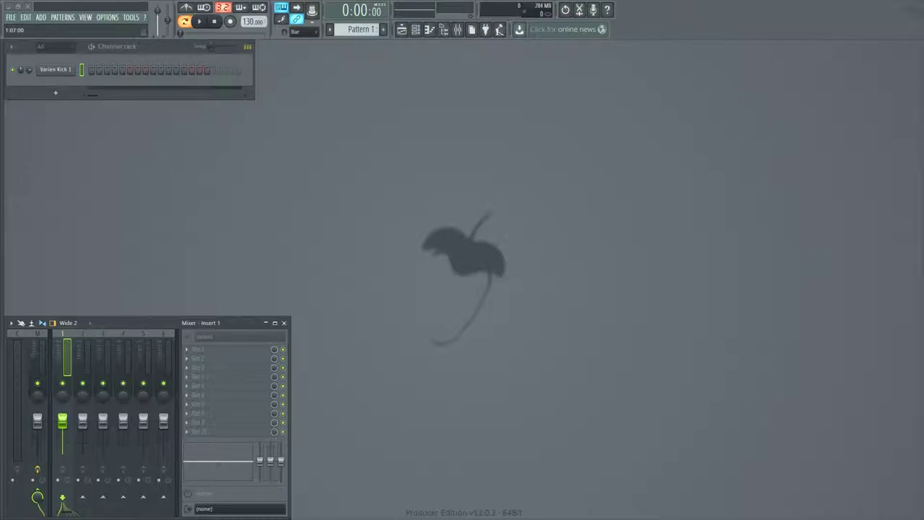
- Widen the Mixer to show inserts 1 through 11 and make the Channel rack narrower
drag(289, 335, 391, 337)
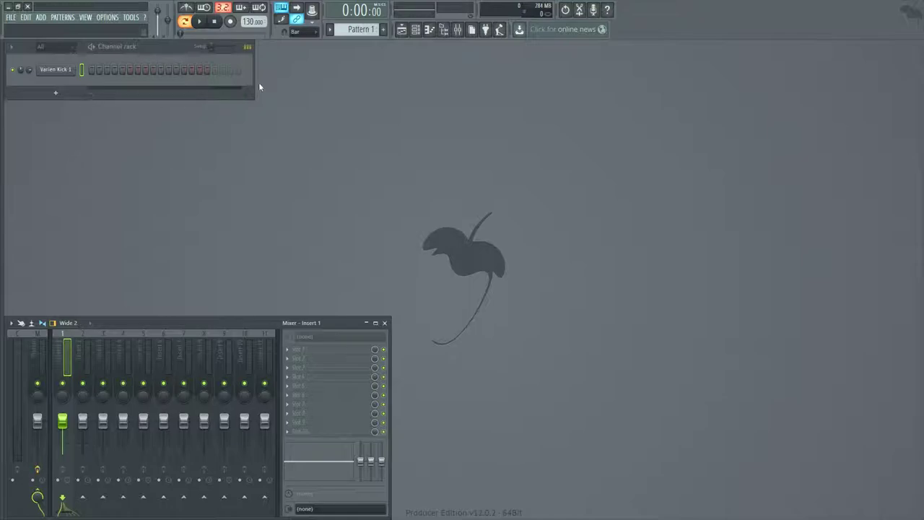
drag(255, 84, 238, 87)
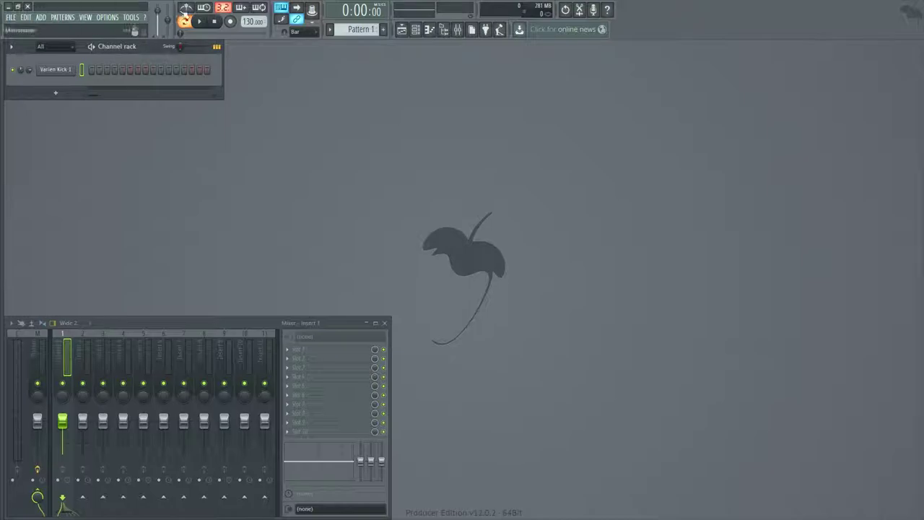
- Open the Varien Kick 1 sample settings and audition the kick
click(71, 77)
drag(241, 164, 362, 46)
click(354, 231)
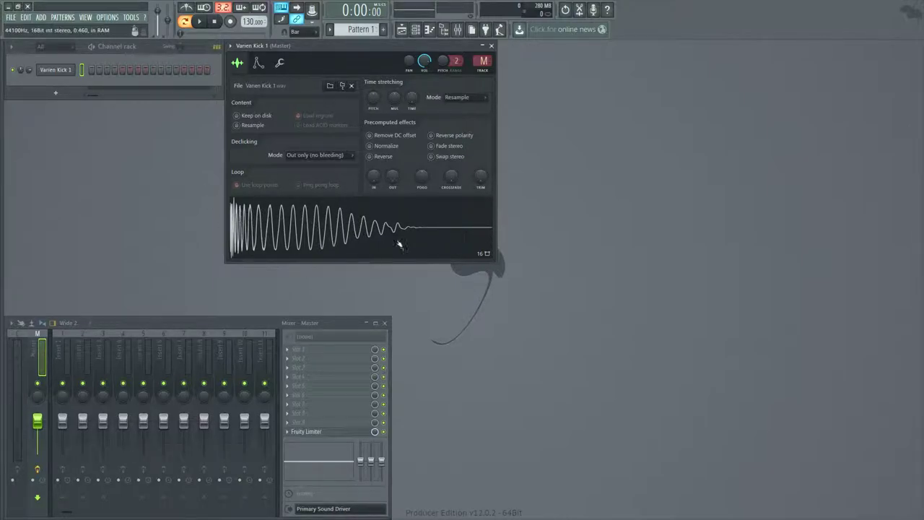
click(348, 231)
click(383, 228)
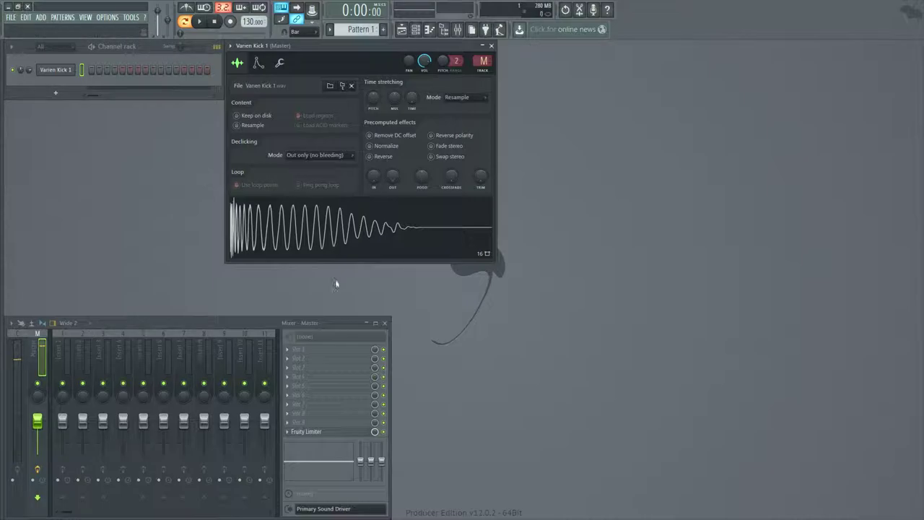
- Turn up the OUT fade to shorten the kick's tail, and route it to mixer Insert 1
drag(393, 176, 392, 151)
click(385, 242)
click(383, 241)
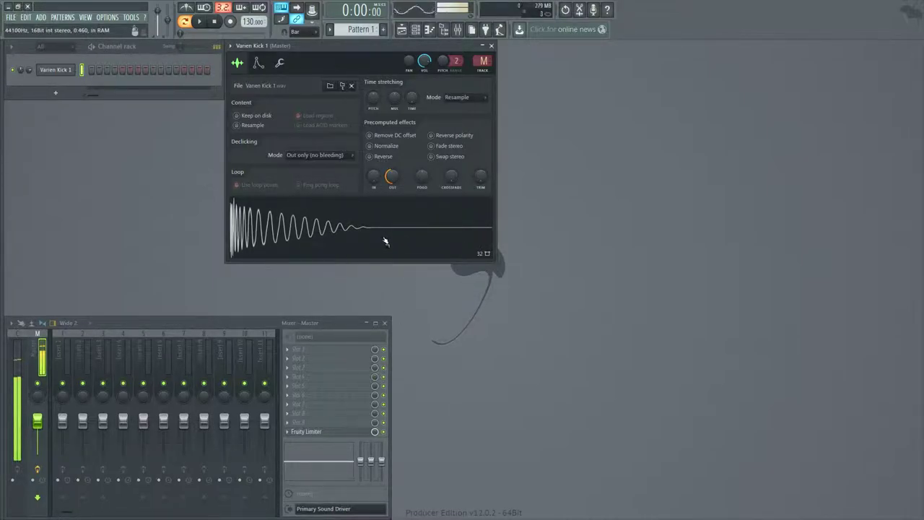
click(398, 219)
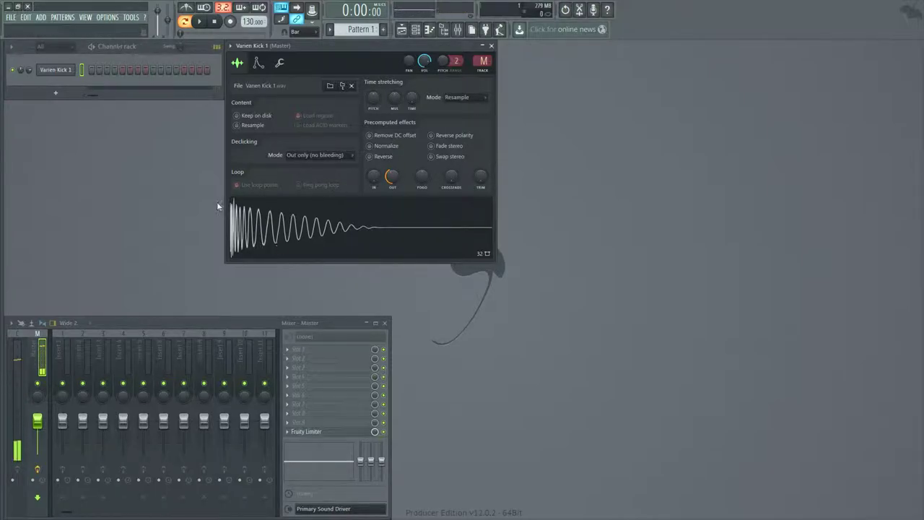
click(36, 365)
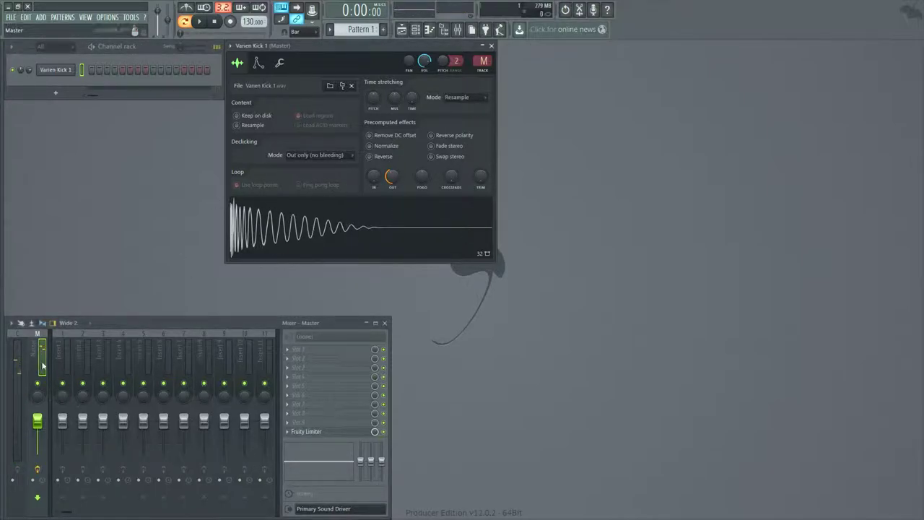
key(ctrl+l)
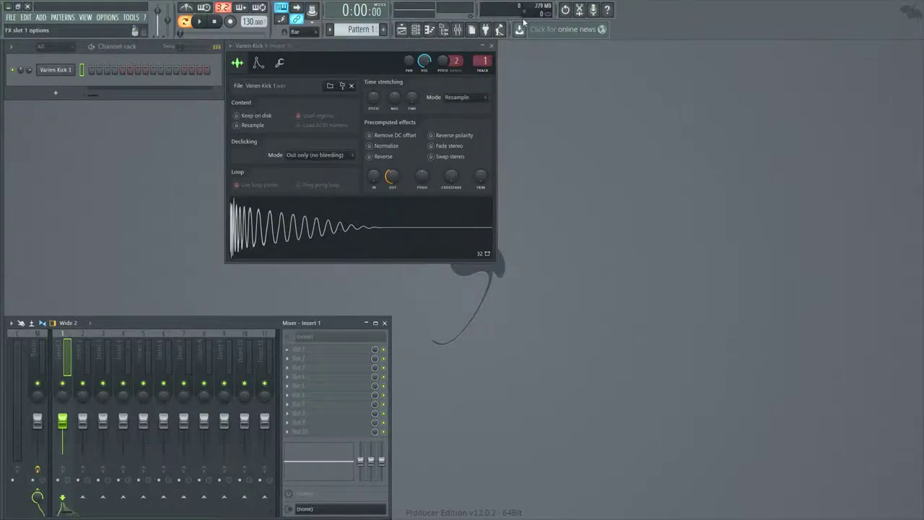
- Load Parametric EQ 2 on Insert 1, cut the high shelf, and boost bands 6 and 2
drag(549, 144, 710, 48)
drag(672, 136, 559, 152)
drag(650, 122, 655, 114)
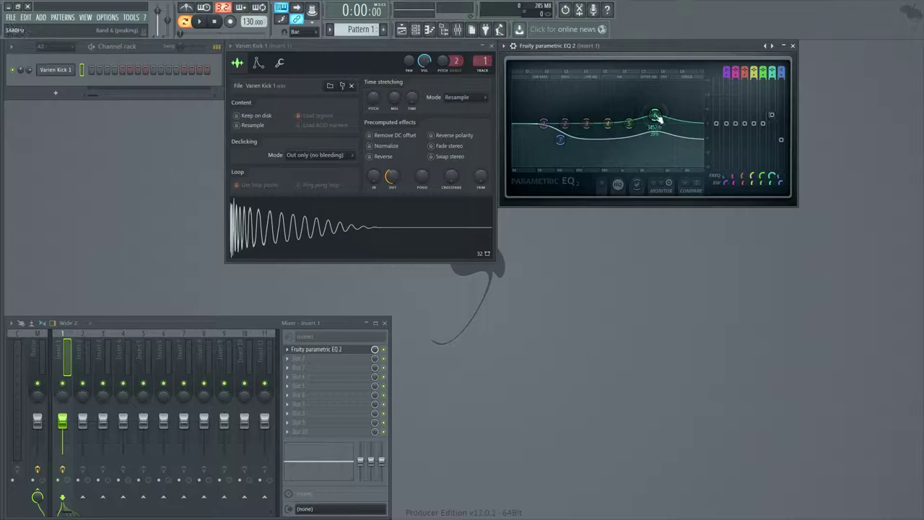
click(408, 226)
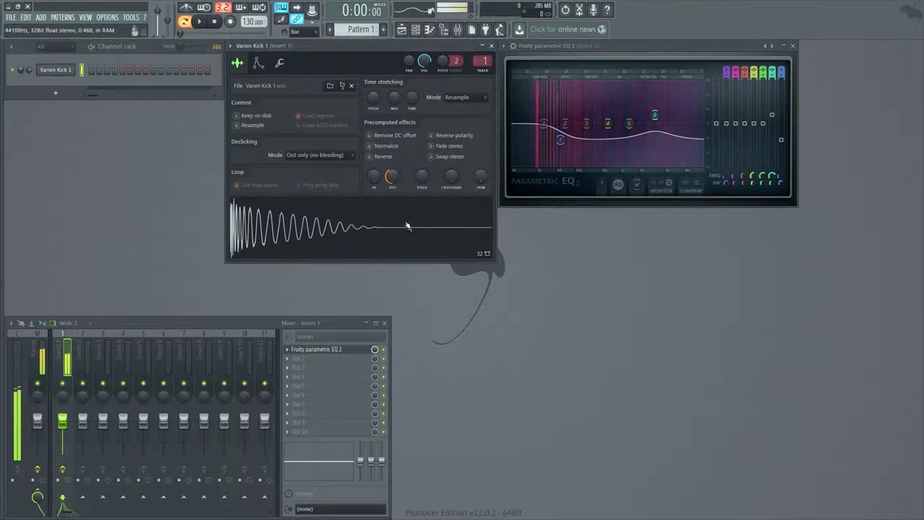
drag(560, 139, 513, 147)
drag(566, 123, 529, 116)
click(423, 241)
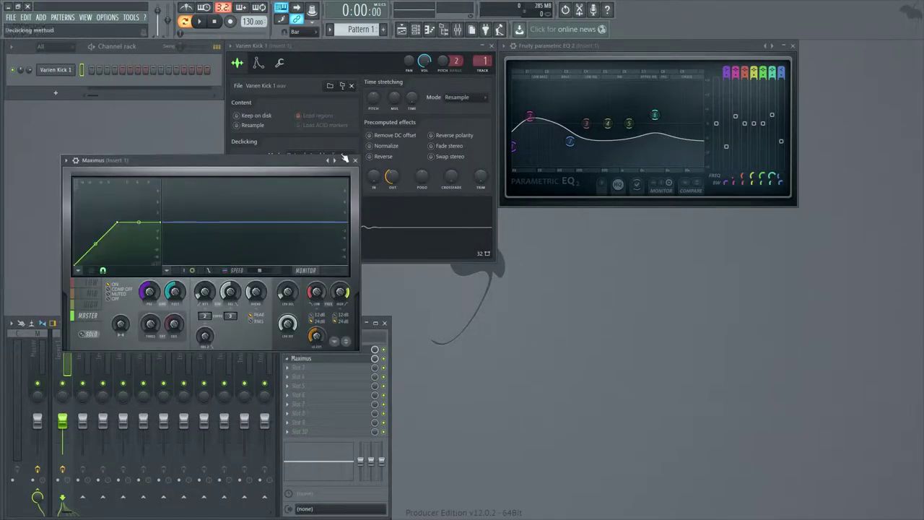
- Straighten the Maximus master-band curve into a rising diagonal, briefly checking the MID band
drag(345, 158, 555, 174)
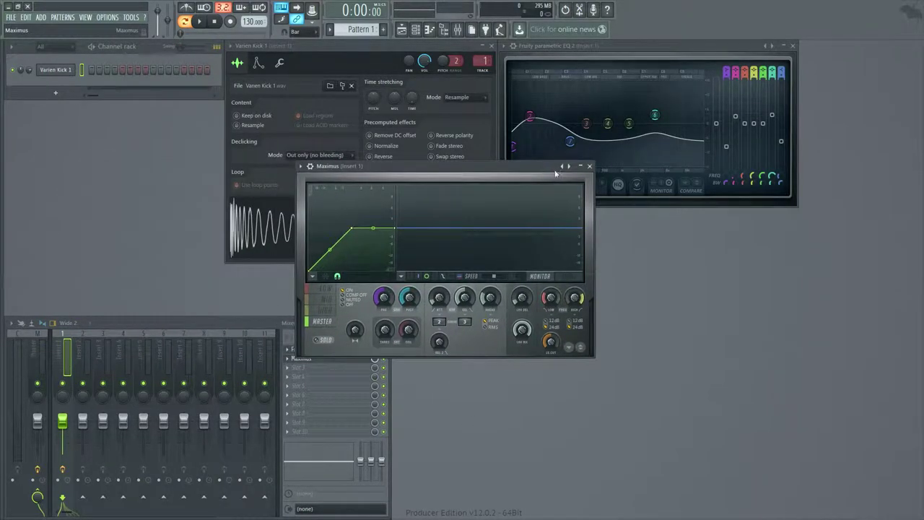
drag(394, 228, 394, 186)
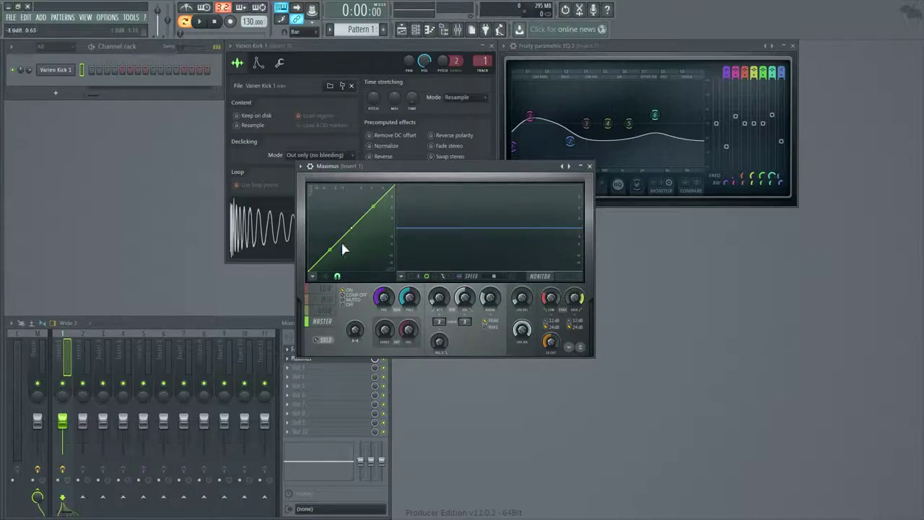
click(325, 299)
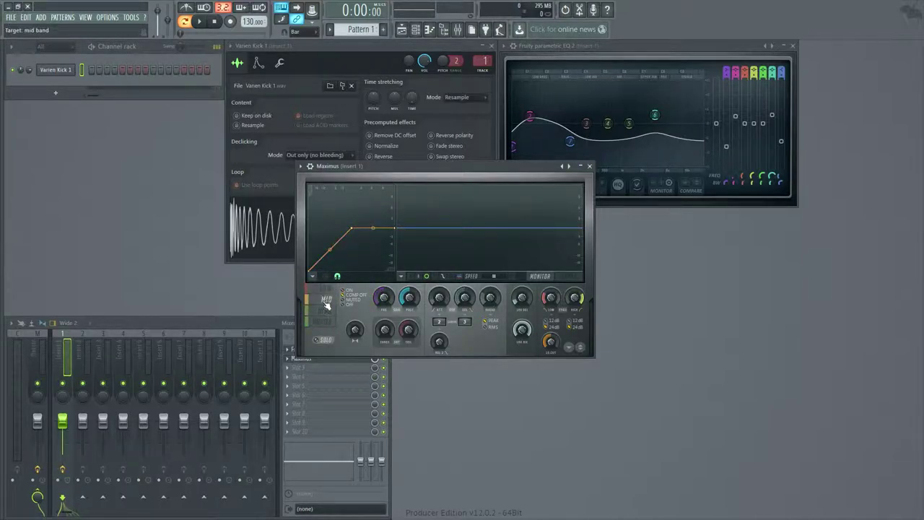
click(322, 321)
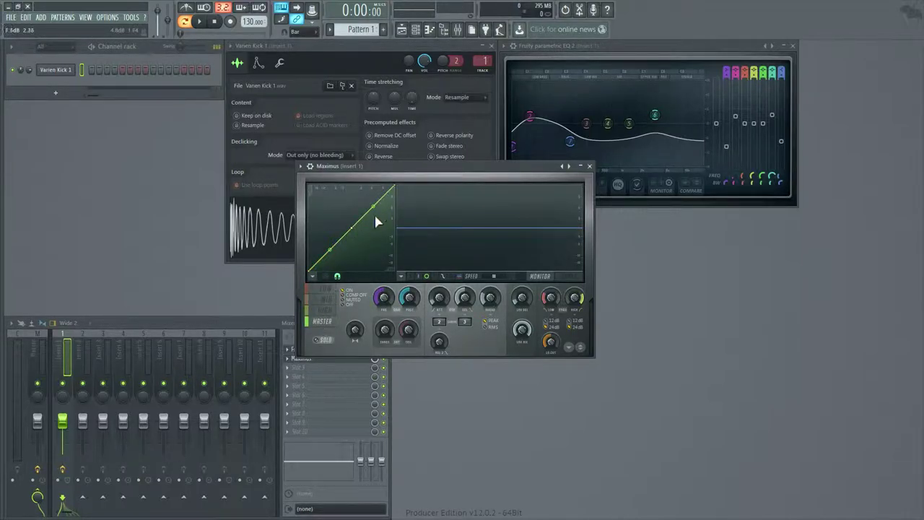
drag(479, 166, 575, 272)
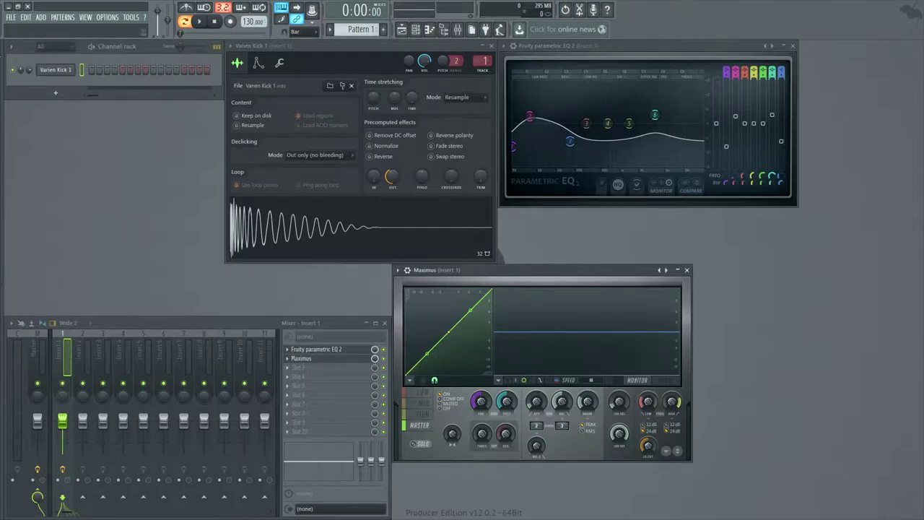
- Turn on two steps in the kick pattern and start playback
click(107, 70)
click(98, 70)
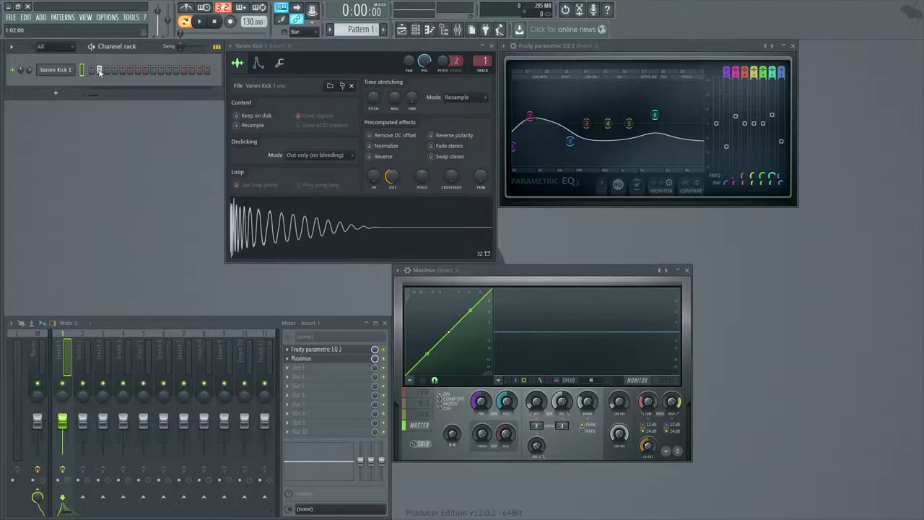
key(space)
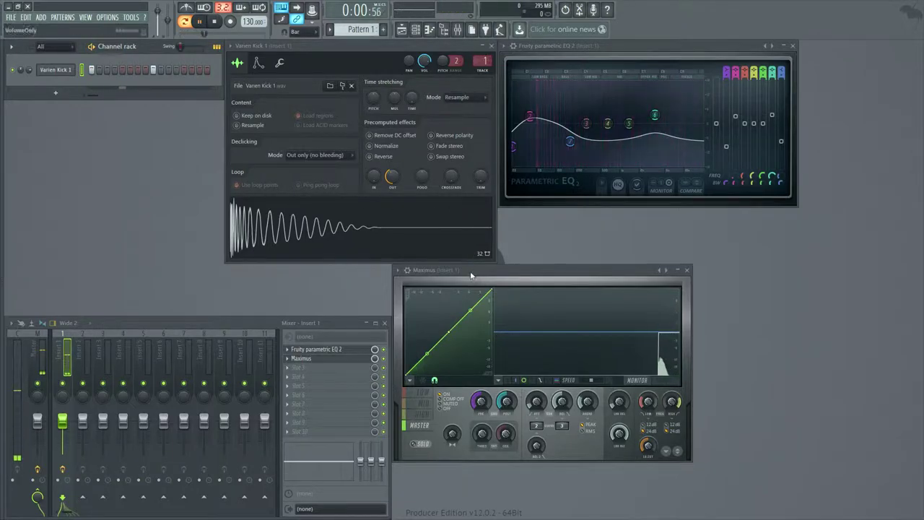
drag(470, 270, 393, 143)
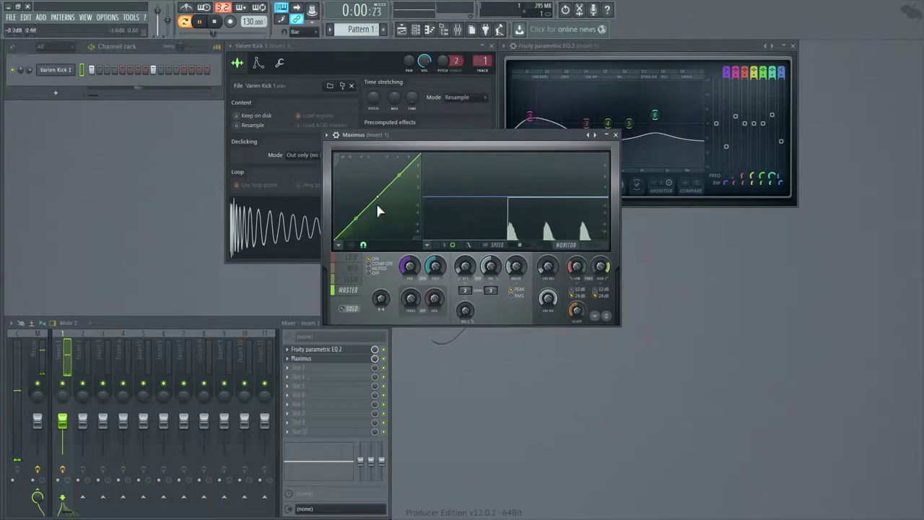
- Pull Maximus curve point 2 left, bend the segment from point 1 steeply, and stop playback
drag(379, 197, 352, 196)
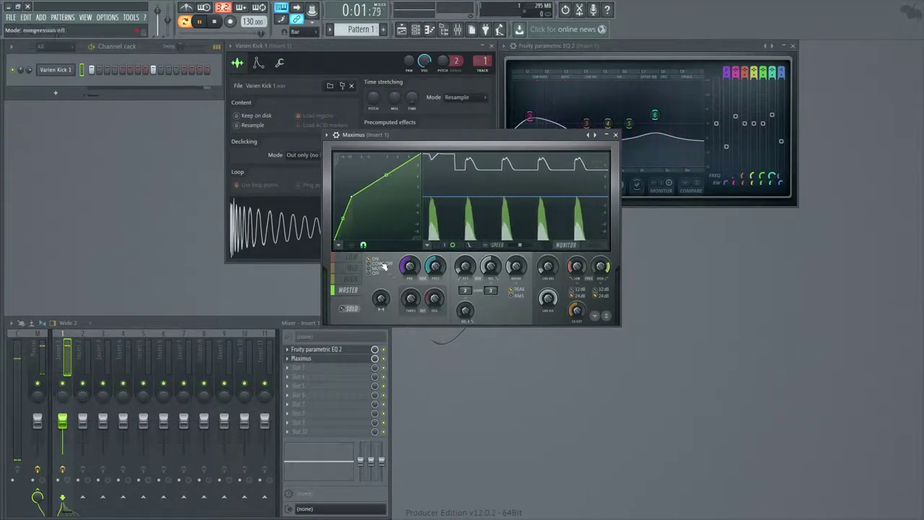
mouse_move(344, 216)
mouse_down()
mouse_move(344, 206)
mouse_move(354, 213)
mouse_up()
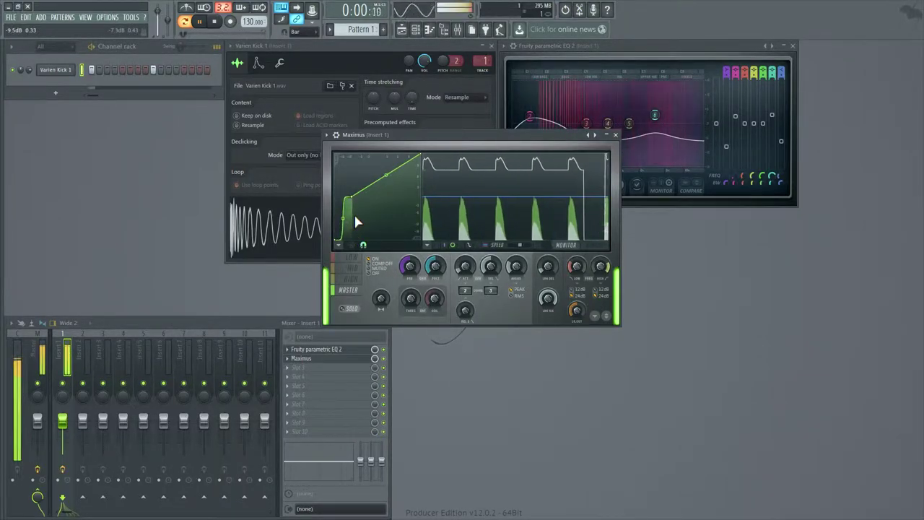
drag(375, 134, 450, 106)
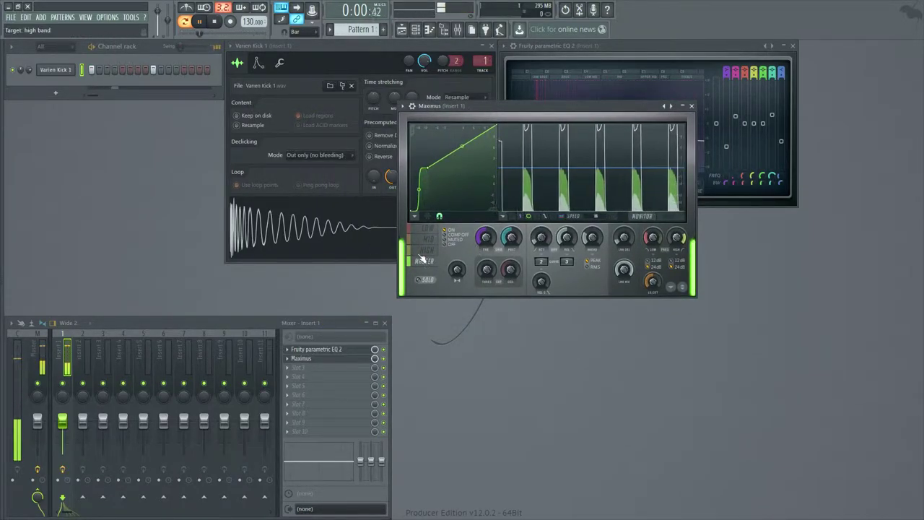
key(space)
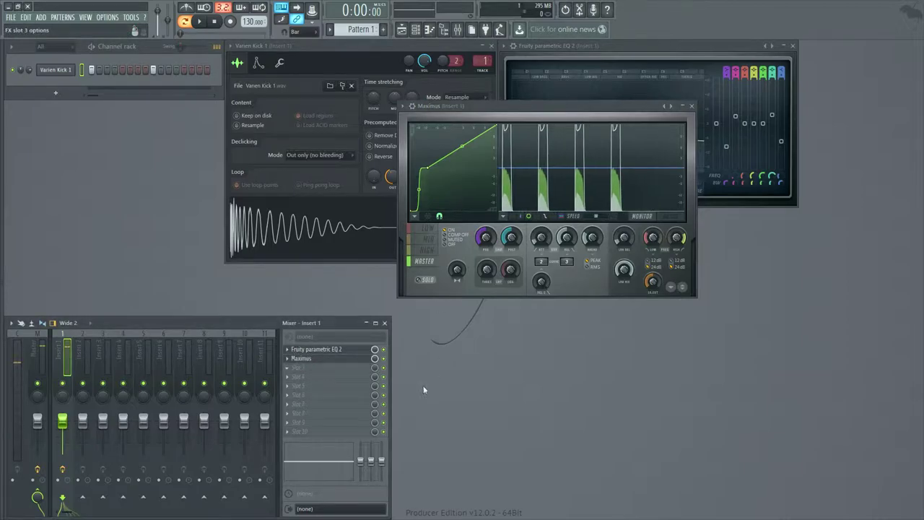
- Open the Master's Fruity Limiter, play the mix, then bring the kick's Maximus forward
click(43, 367)
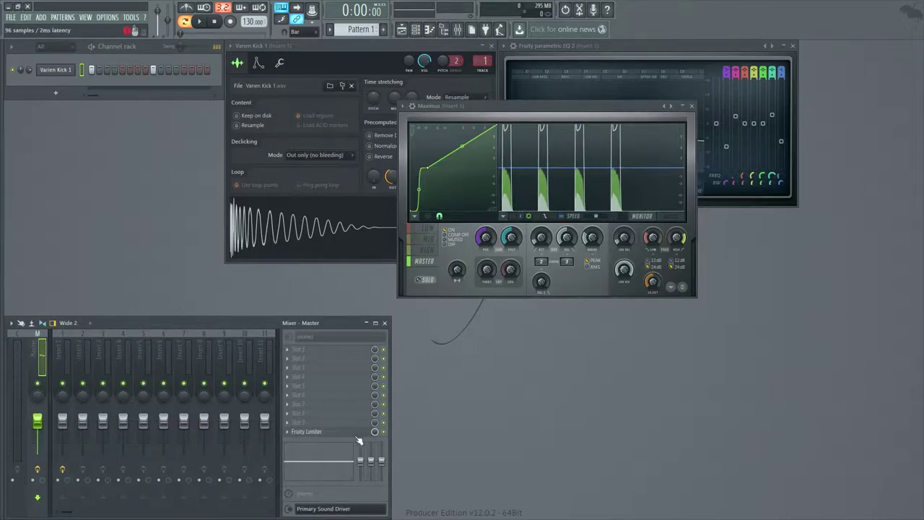
click(334, 432)
drag(364, 315, 624, 201)
key(space)
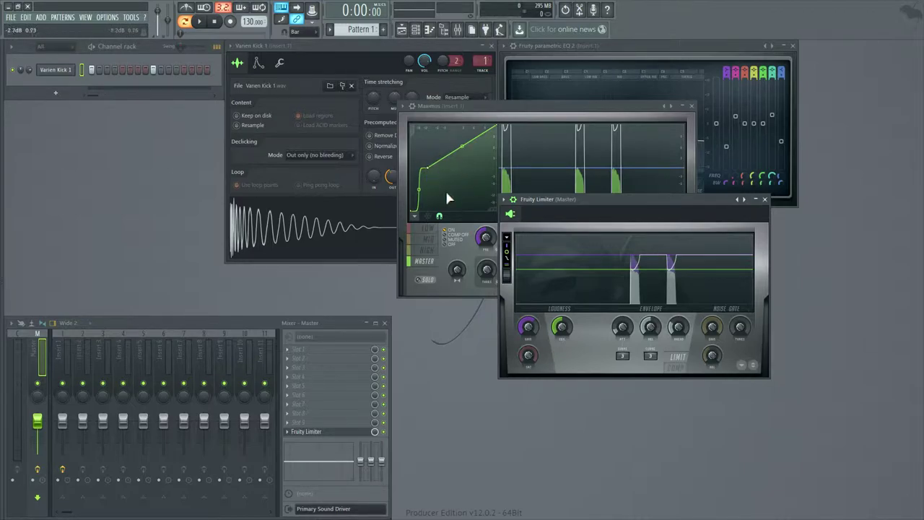
drag(453, 112, 528, 116)
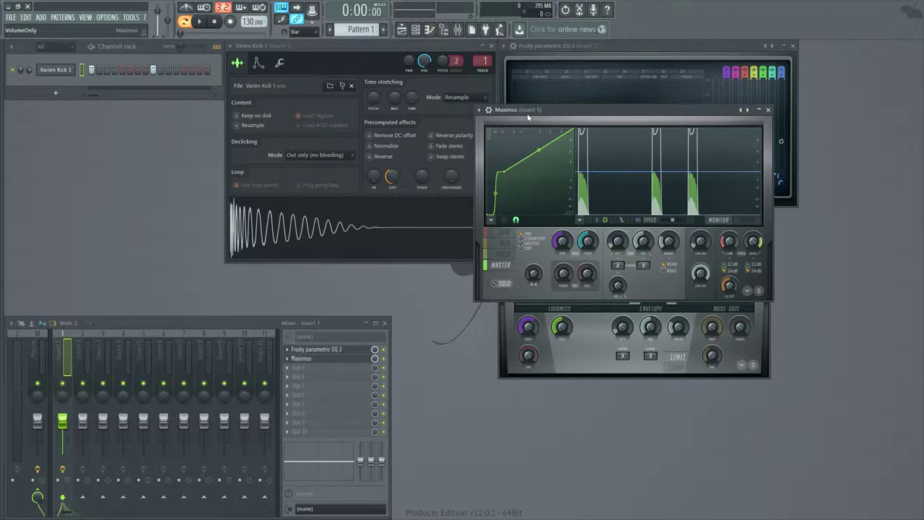
- Add a quick fade-out to the Varien Kick sample and audition the pattern
mouse_move(388, 184)
mouse_down()
mouse_move(388, 166)
mouse_move(389, 184)
mouse_up()
click(299, 231)
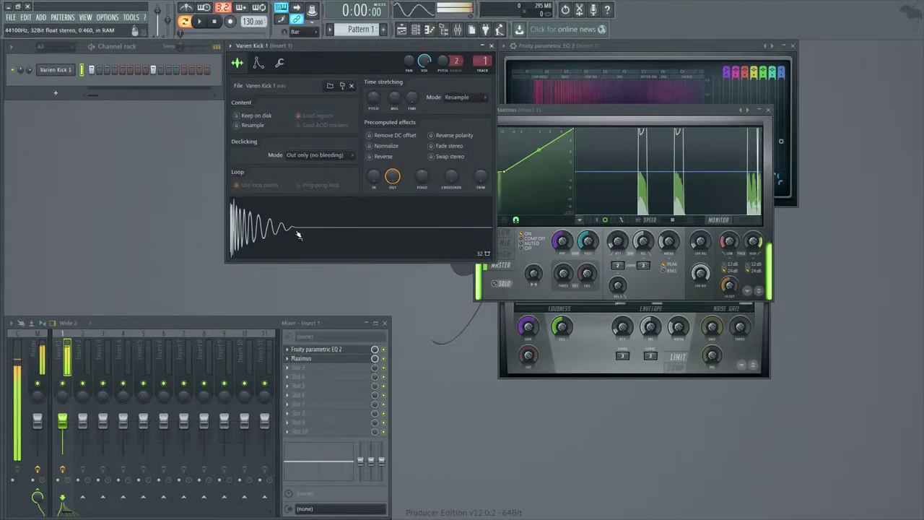
key(space)
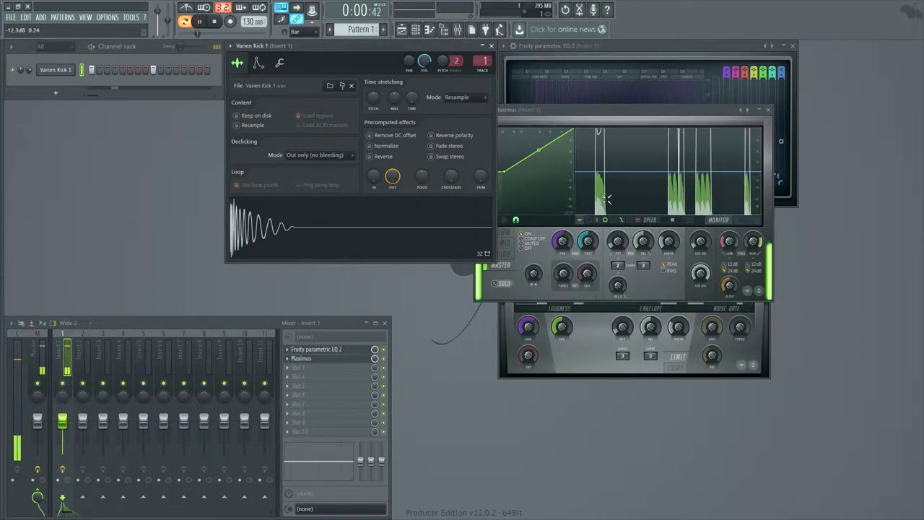
key(space)
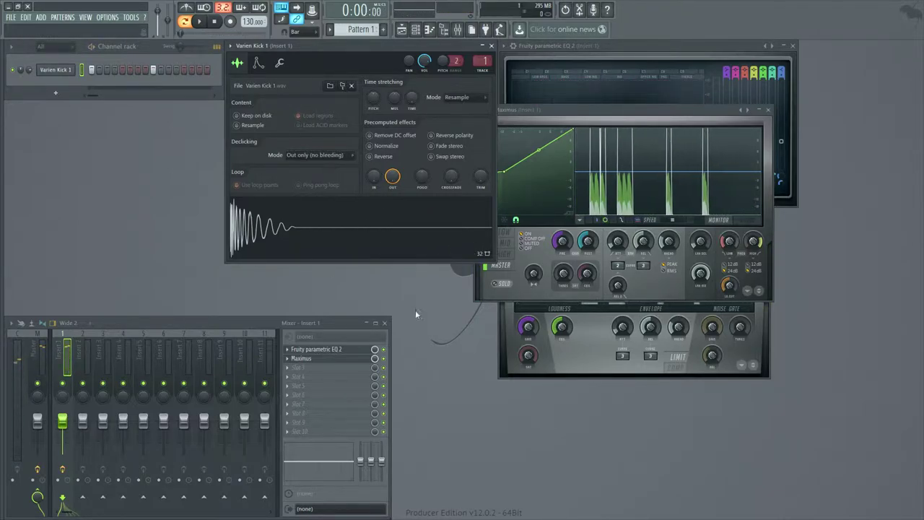
drag(637, 116, 553, 277)
key(space)
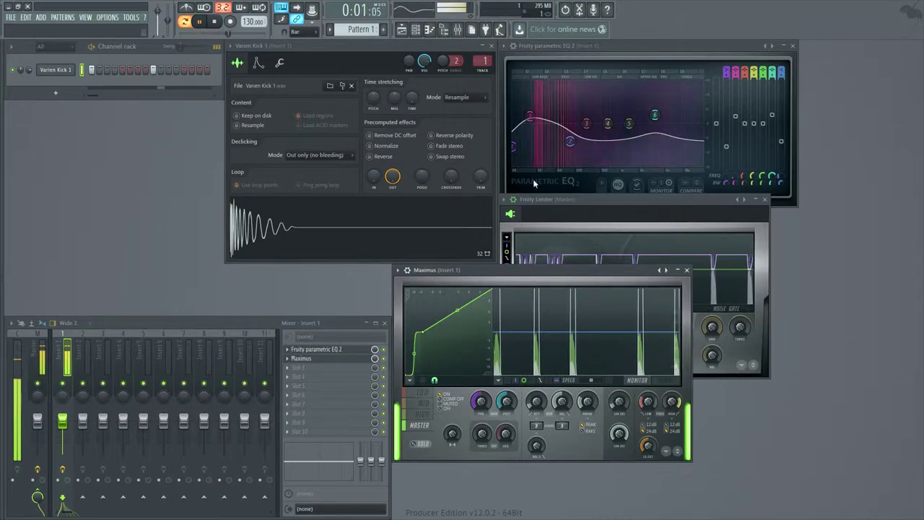
key(space)
- Nudge EQ band 2 up slightly and set the kick's fade-out to 61% while auditioning
click(534, 115)
drag(533, 116, 538, 113)
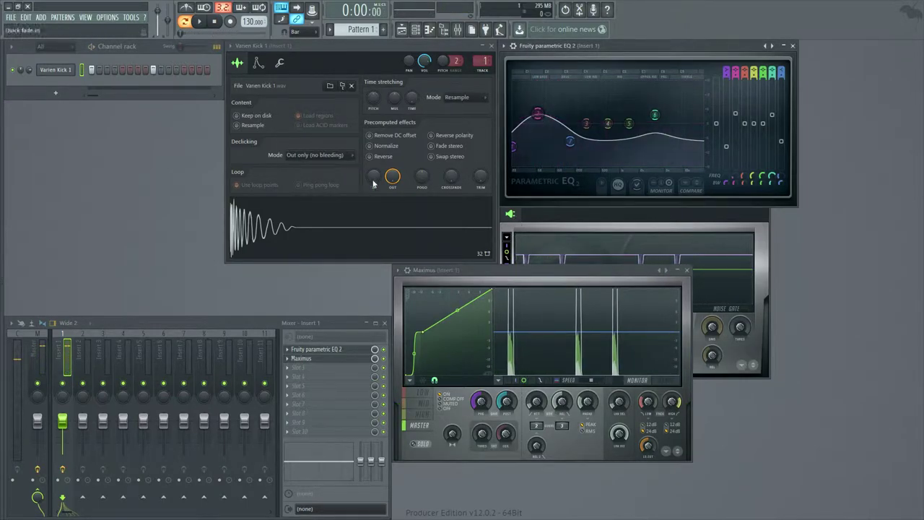
drag(392, 176, 392, 184)
key(space)
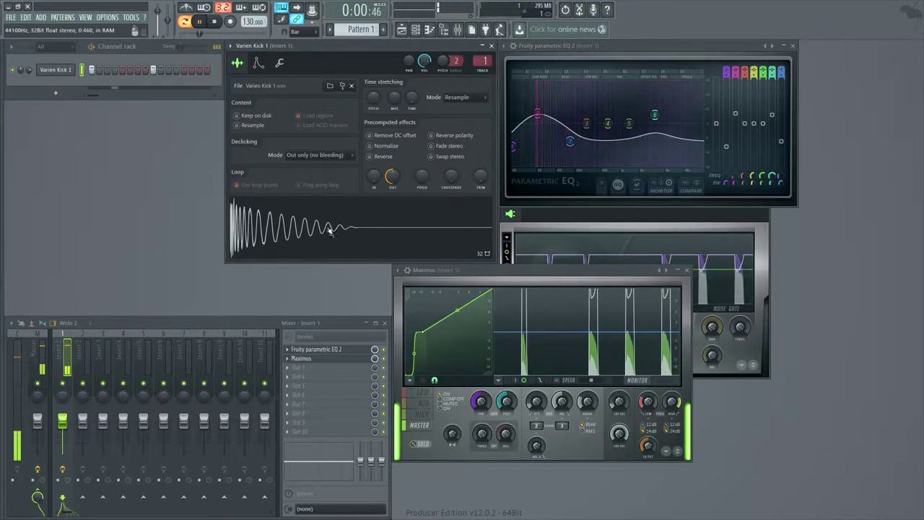
drag(391, 178, 386, 181)
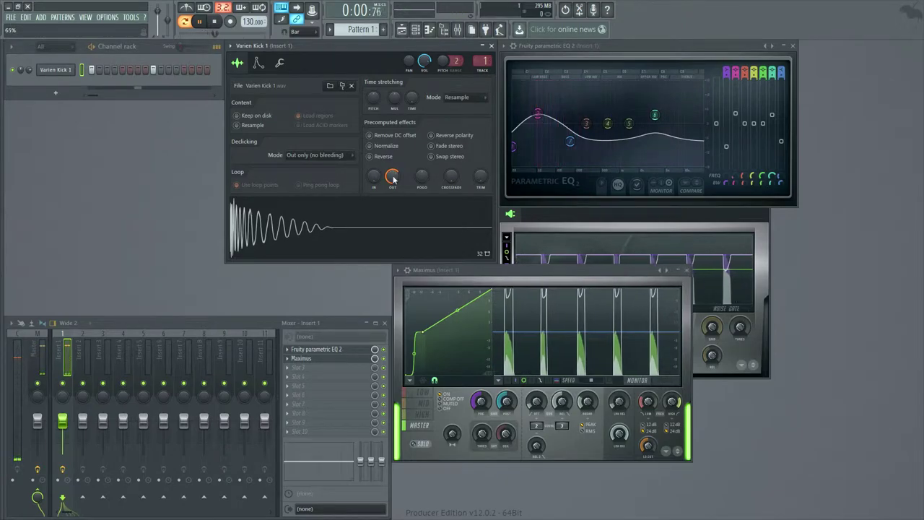
key(space)
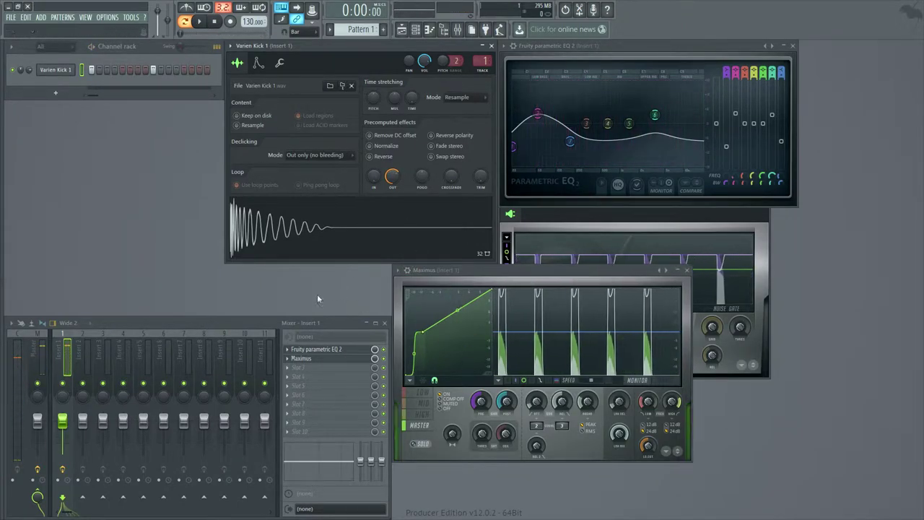
drag(565, 272, 589, 201)
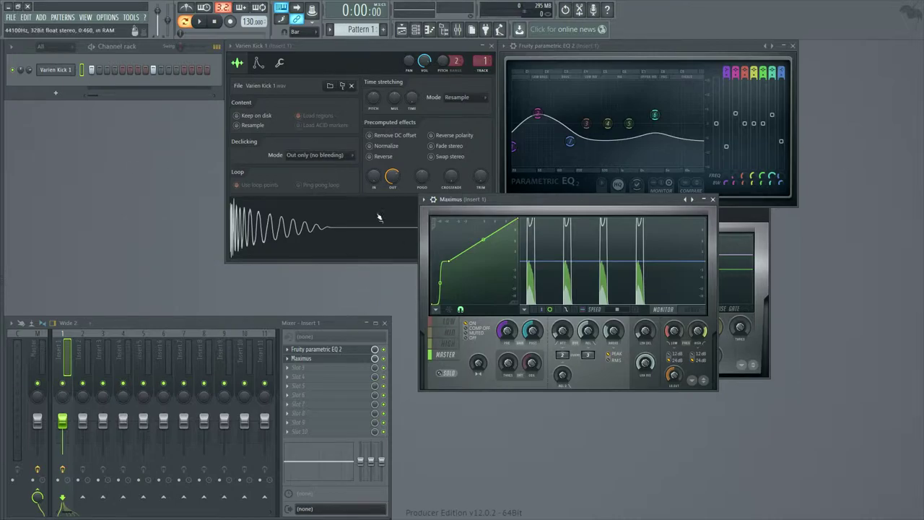
mouse_move(368, 51)
mouse_down()
mouse_move(372, 76)
mouse_move(366, 50)
mouse_up()
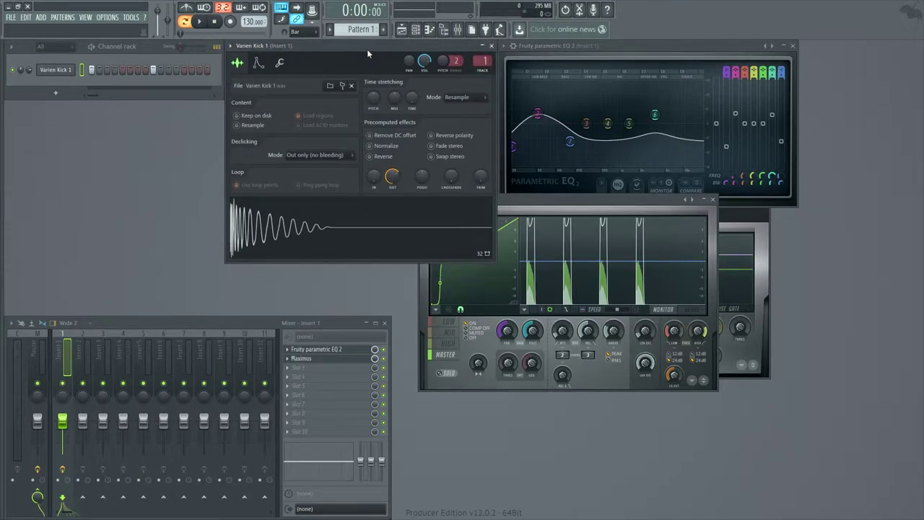
drag(549, 201, 603, 188)
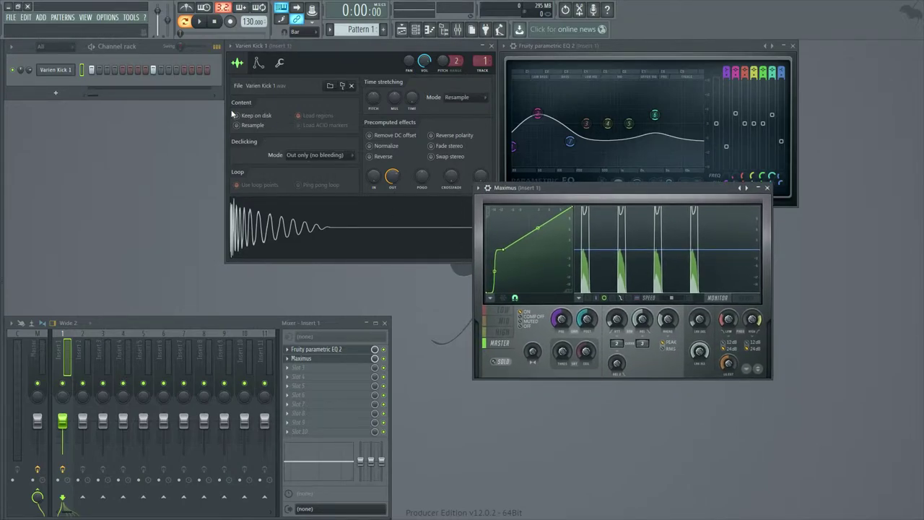